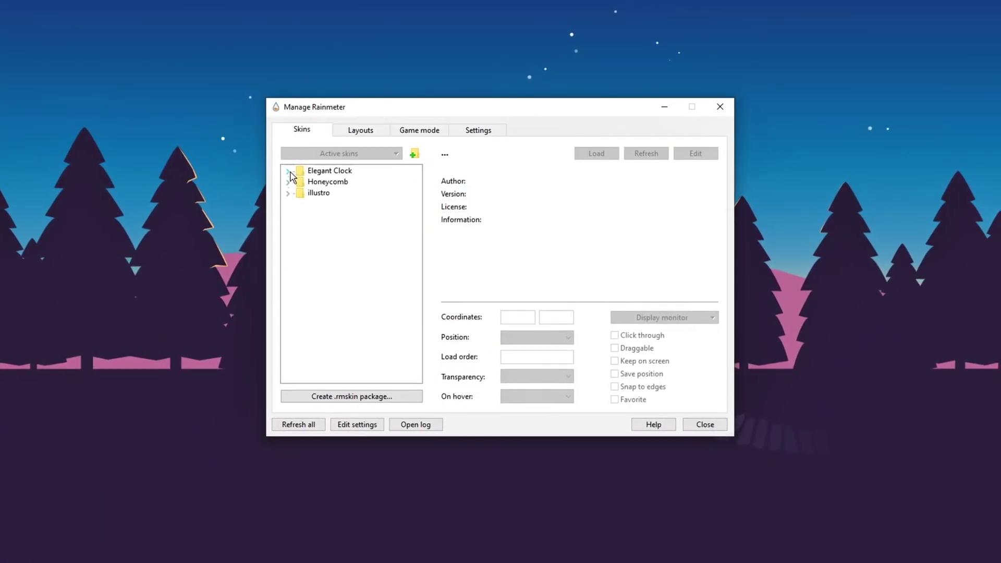
# Step: Load LightClock.ini from the Elegant Clock folder in Manage Rainmeter, then close the manager
pyautogui.click(289, 171)
pyautogui.click(342, 193)
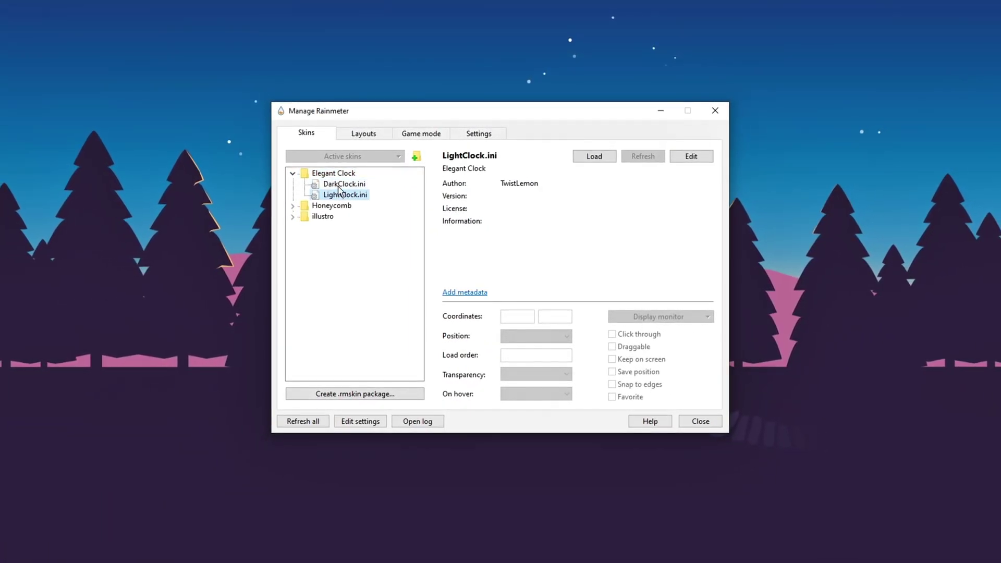
pyautogui.click(344, 194)
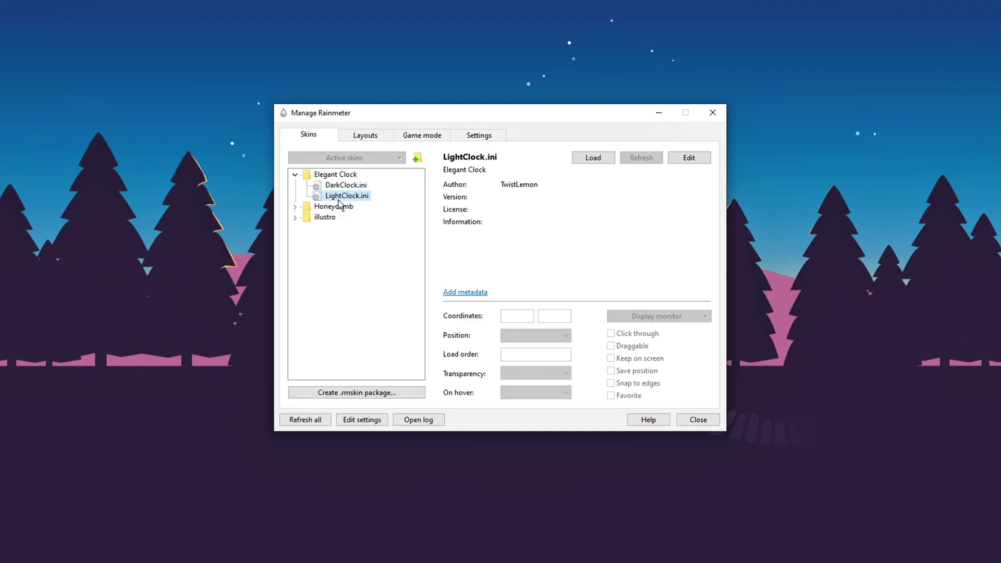
pyautogui.click(580, 162)
pyautogui.click(711, 115)
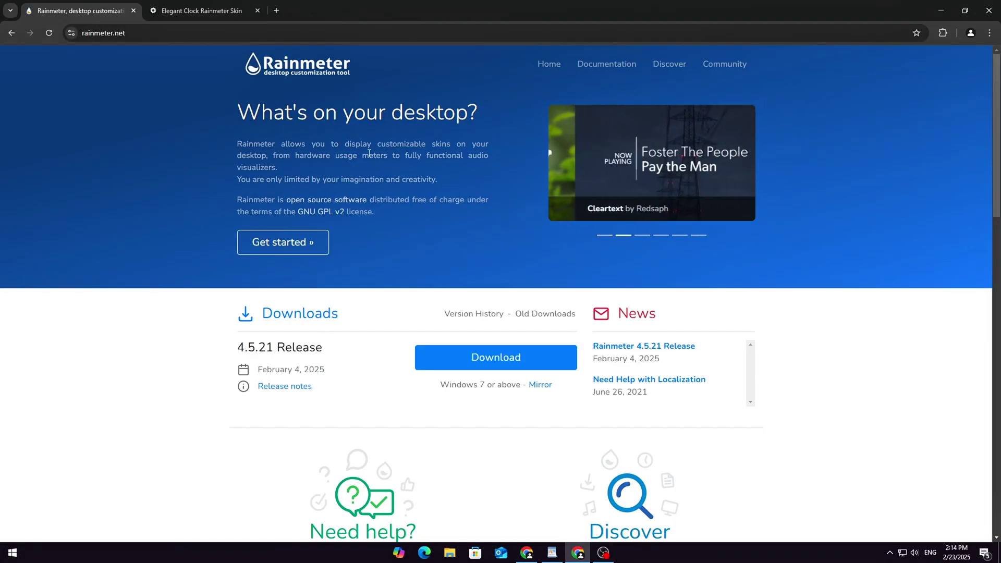
# Step: Download the installer with the blue Download button under 4.5.21 Release on rainmeter.net
pyautogui.click(179, 33)
pyautogui.click(178, 32)
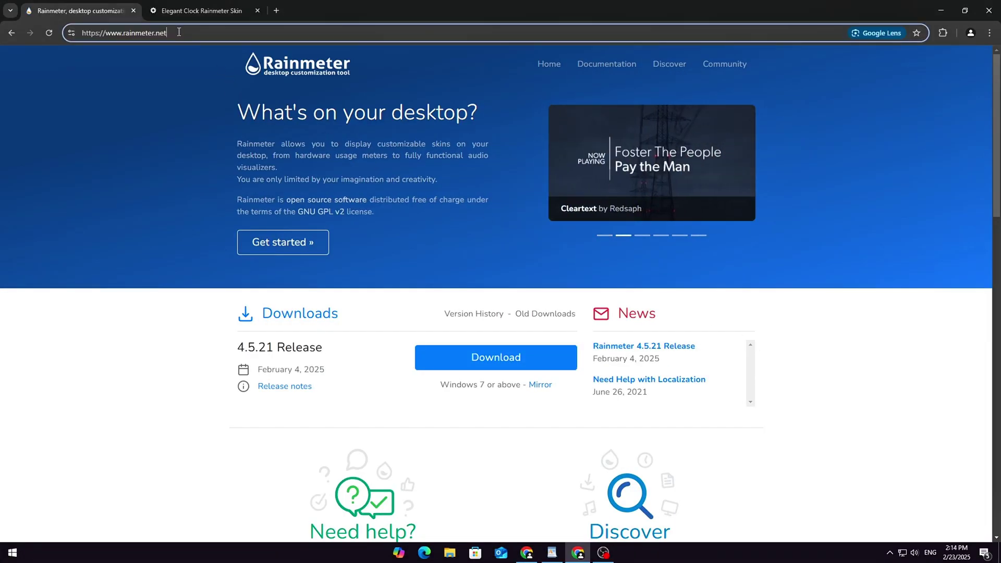
pyautogui.click(151, 346)
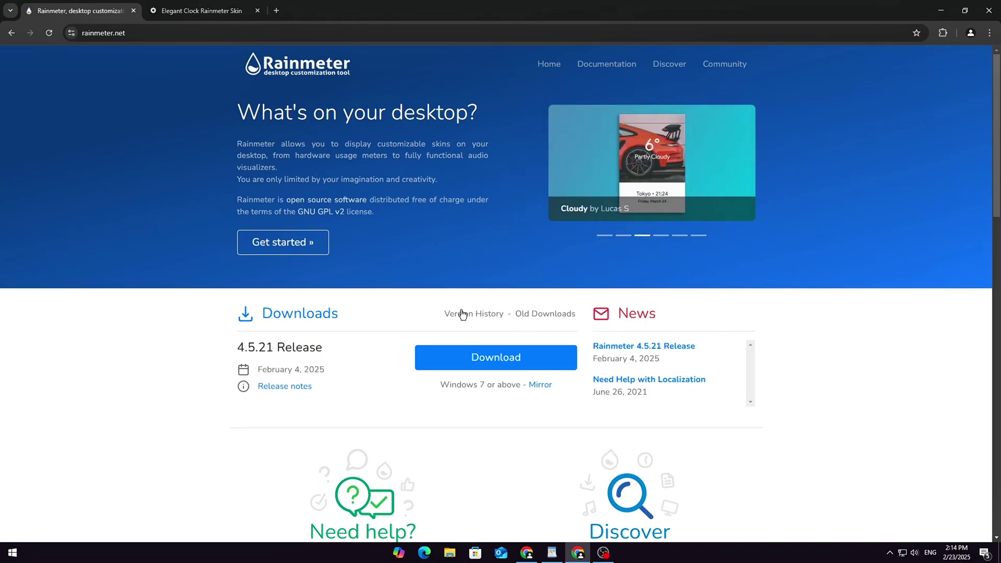
pyautogui.moveTo(234, 313); pyautogui.dragTo(410, 411)
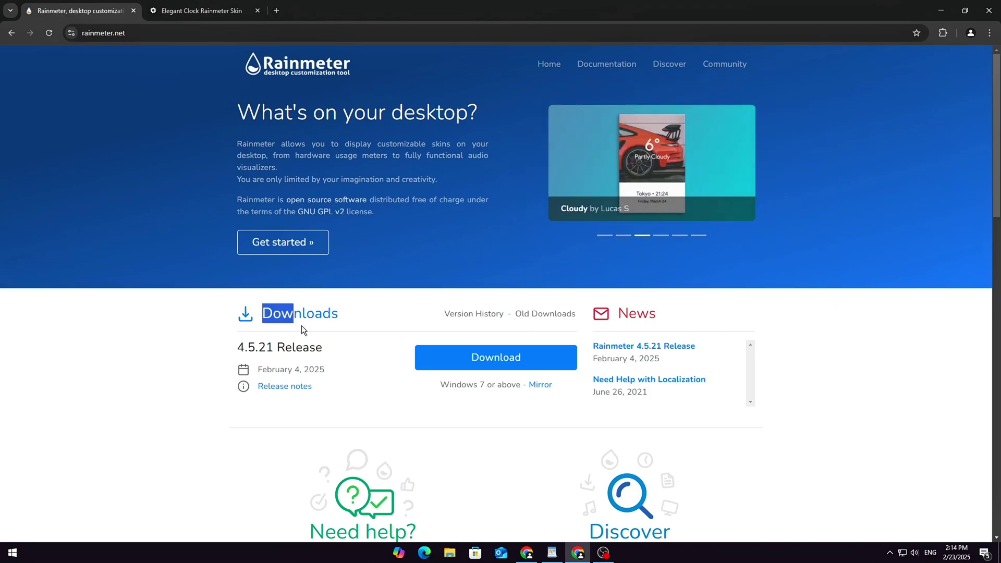
pyautogui.click(148, 430)
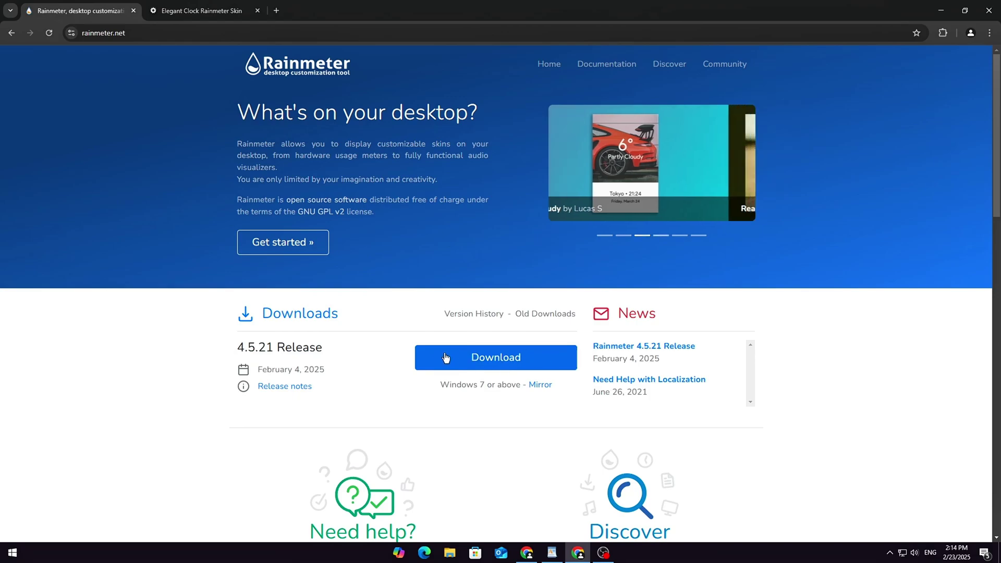
pyautogui.click(491, 355)
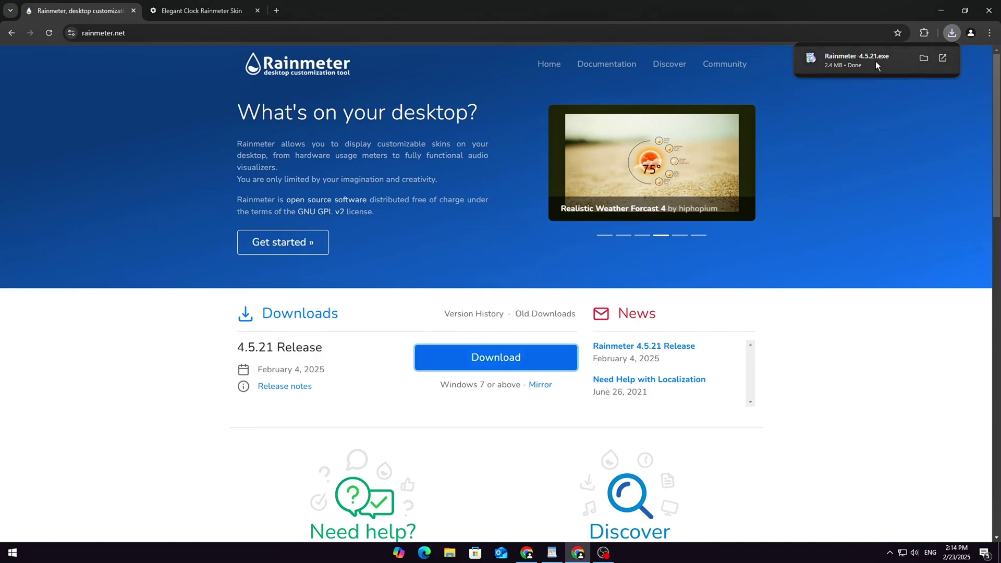
# Step: Run the downloaded Rainmeter setup in English with Standard installation, finishing with Run Rainmeter checked
pyautogui.click(875, 62)
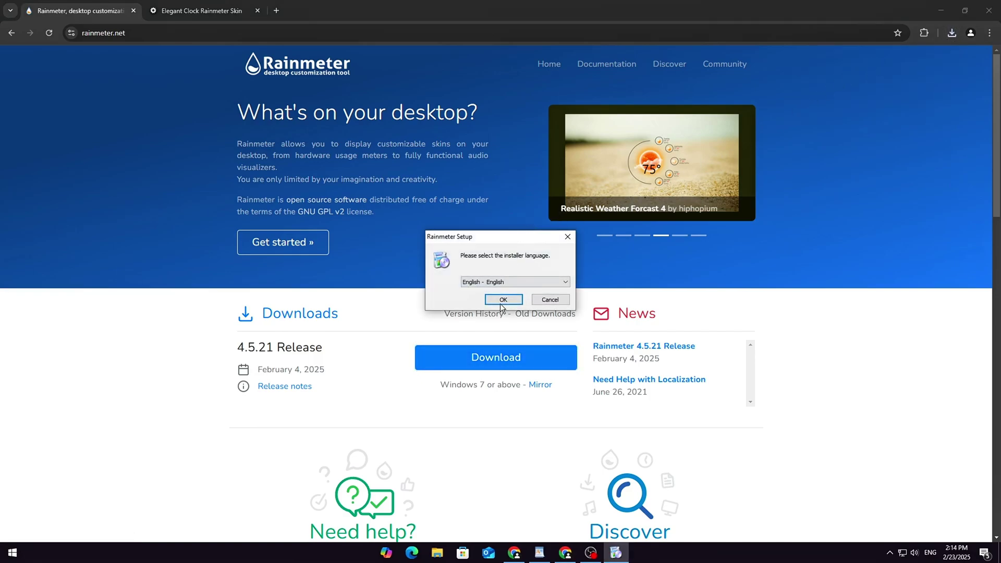
pyautogui.click(502, 303)
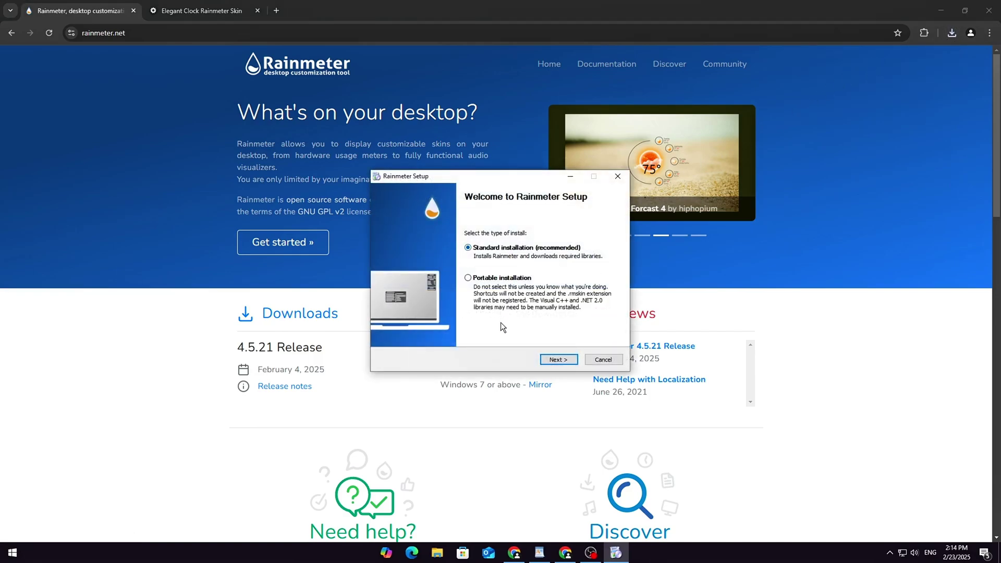
pyautogui.click(554, 360)
pyautogui.click(557, 360)
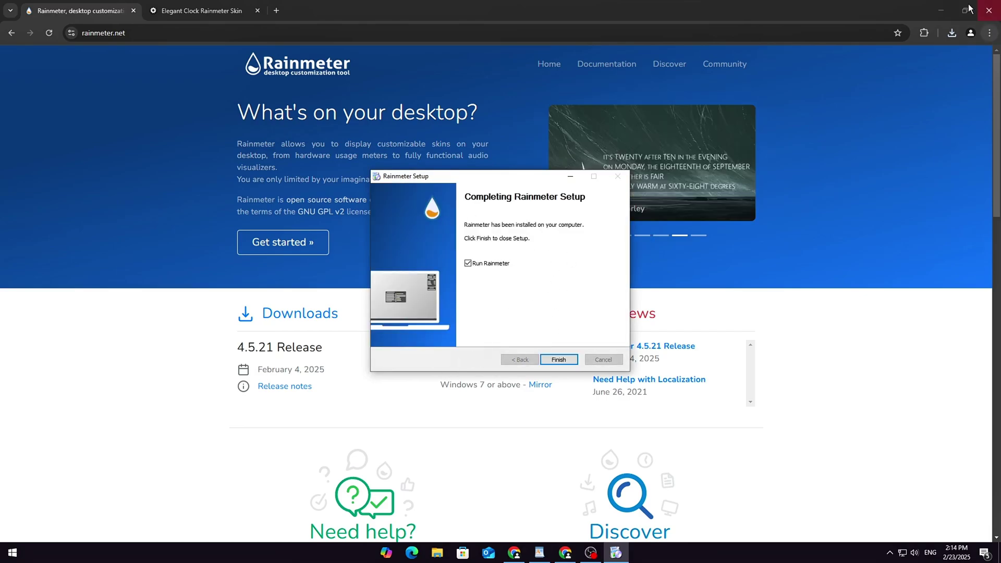
pyautogui.click(941, 10)
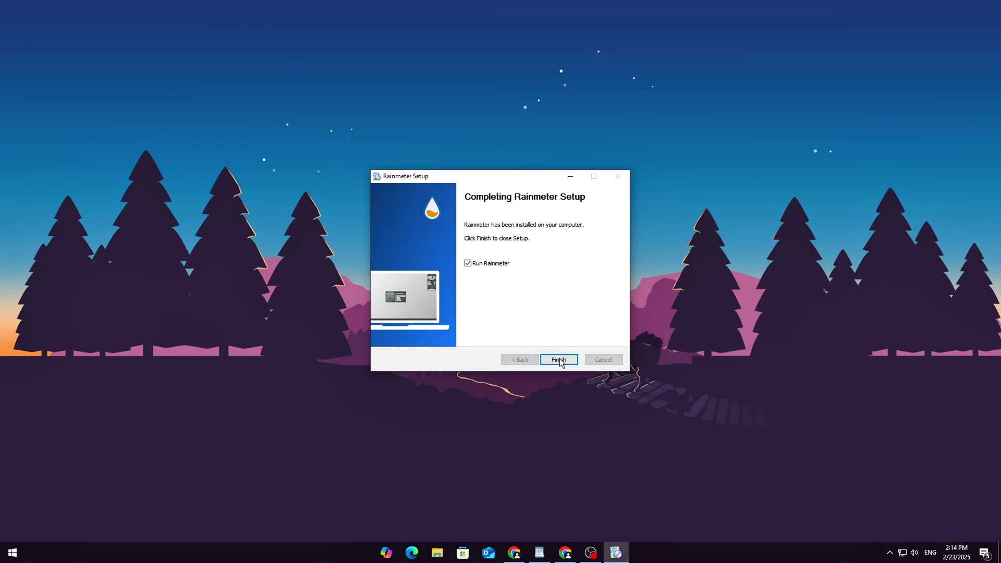
pyautogui.click(560, 361)
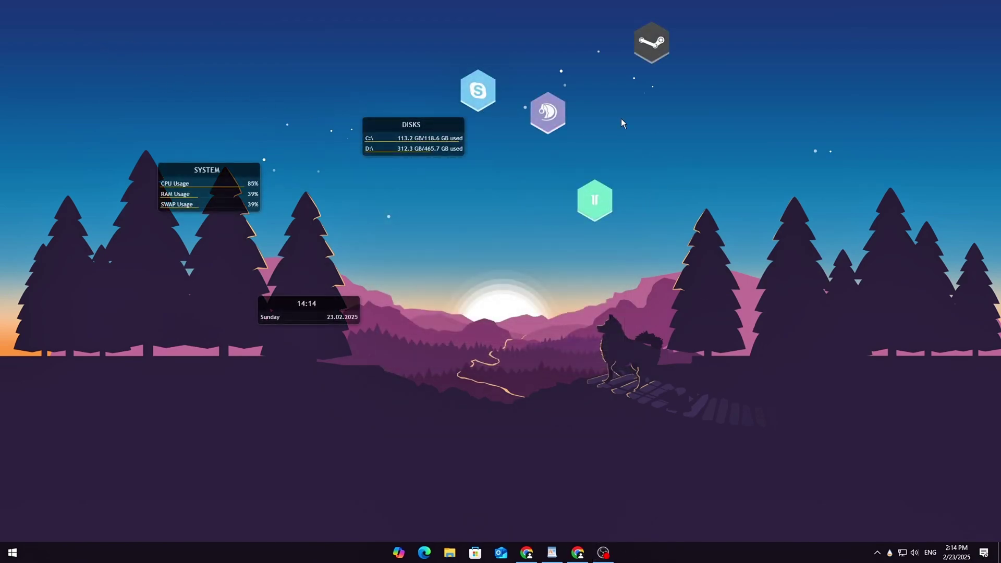
# Step: Unload the teamspeak, Skype and Steam Honeycomb hexagon widgets
pyautogui.rightClick(561, 102)
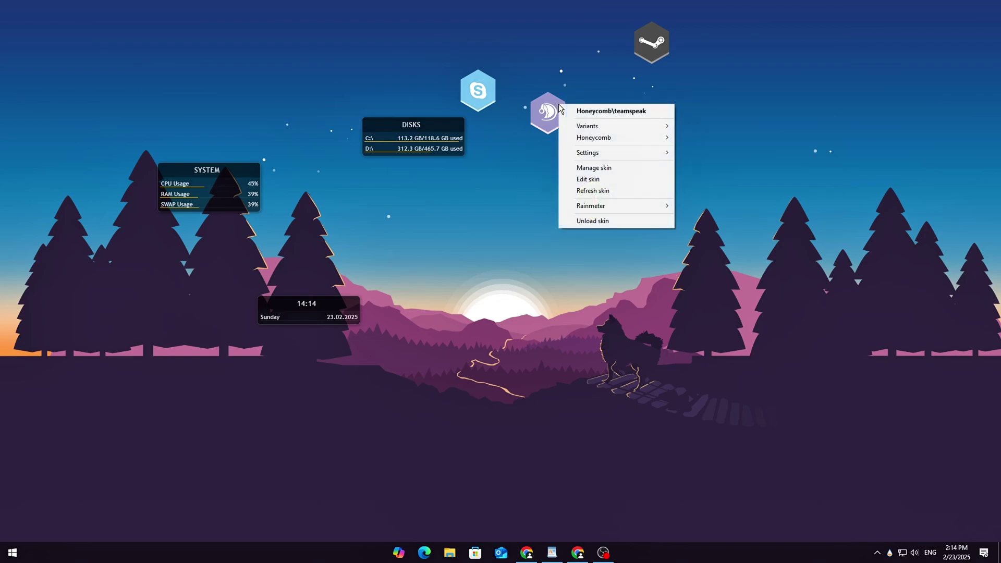
pyautogui.click(595, 219)
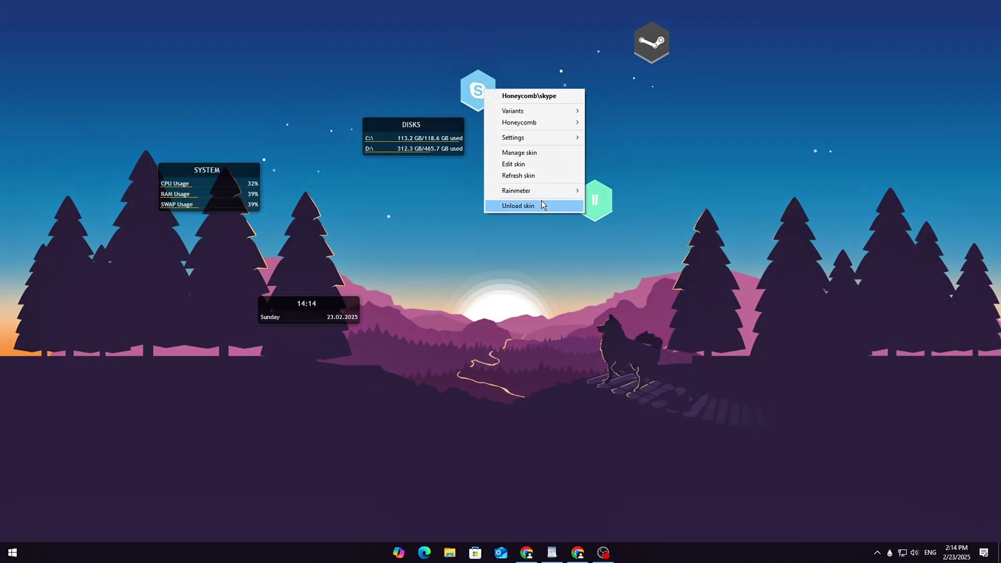
pyautogui.click(626, 318)
pyautogui.rightClick(661, 43)
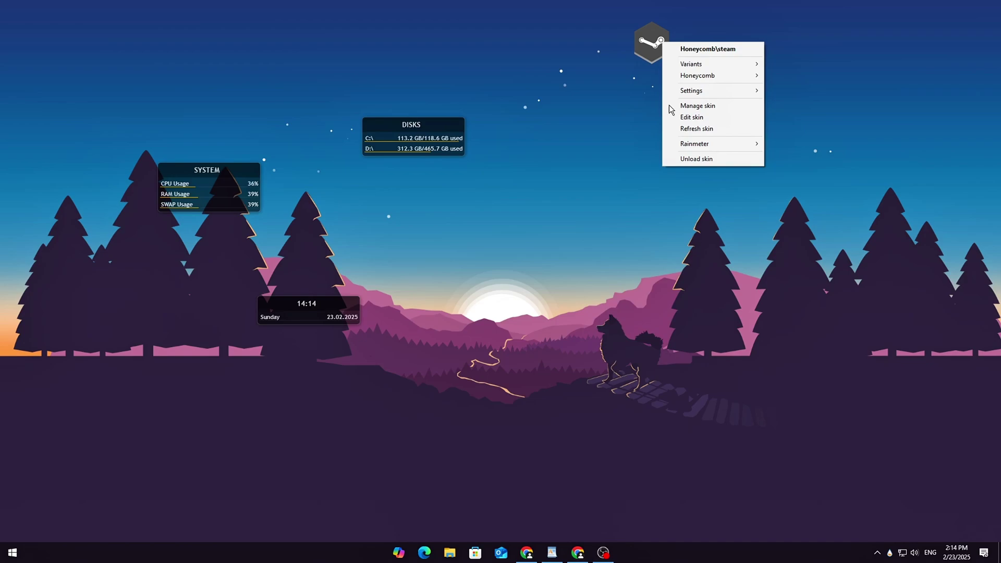
pyautogui.click(699, 160)
# Step: Rearrange the DISKS, SYSTEM and clock panels, then unload the clock, DISKS and System widgets
pyautogui.moveTo(432, 145); pyautogui.dragTo(578, 154)
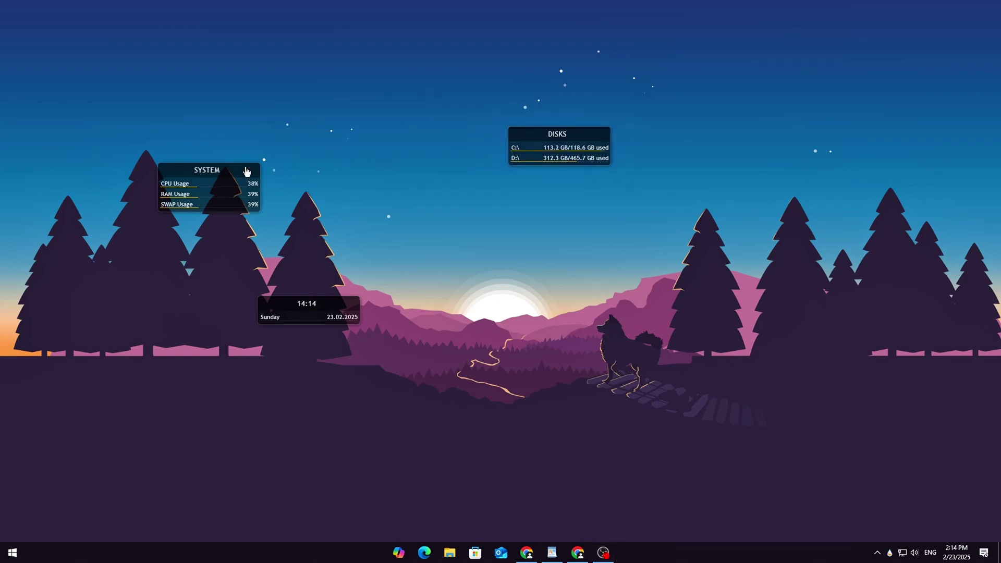
pyautogui.moveTo(246, 168); pyautogui.dragTo(381, 123)
pyautogui.moveTo(334, 302); pyautogui.dragTo(514, 295)
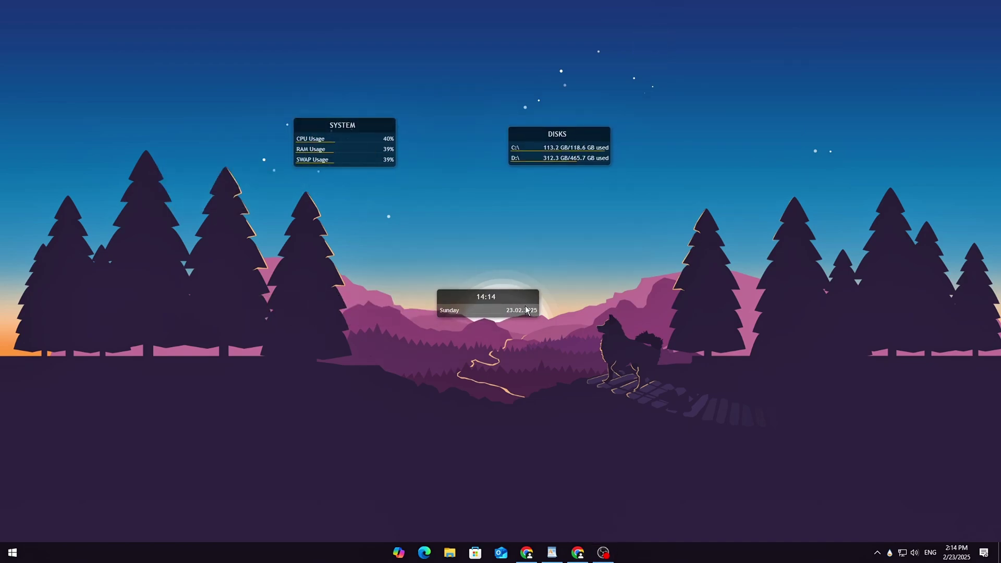
pyautogui.rightClick(526, 304)
pyautogui.click(583, 417)
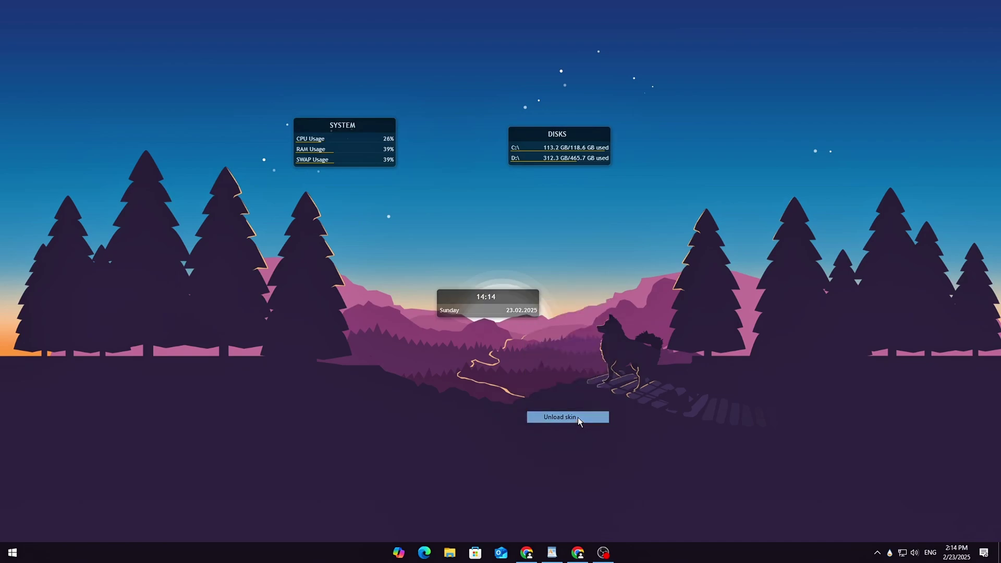
pyautogui.rightClick(589, 140)
pyautogui.click(632, 256)
pyautogui.rightClick(331, 129)
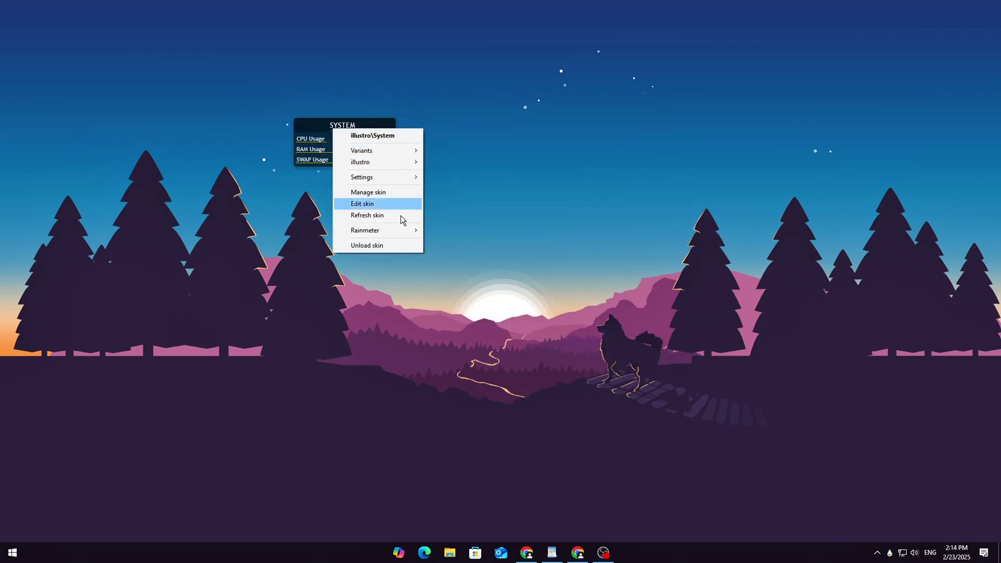
pyautogui.click(390, 247)
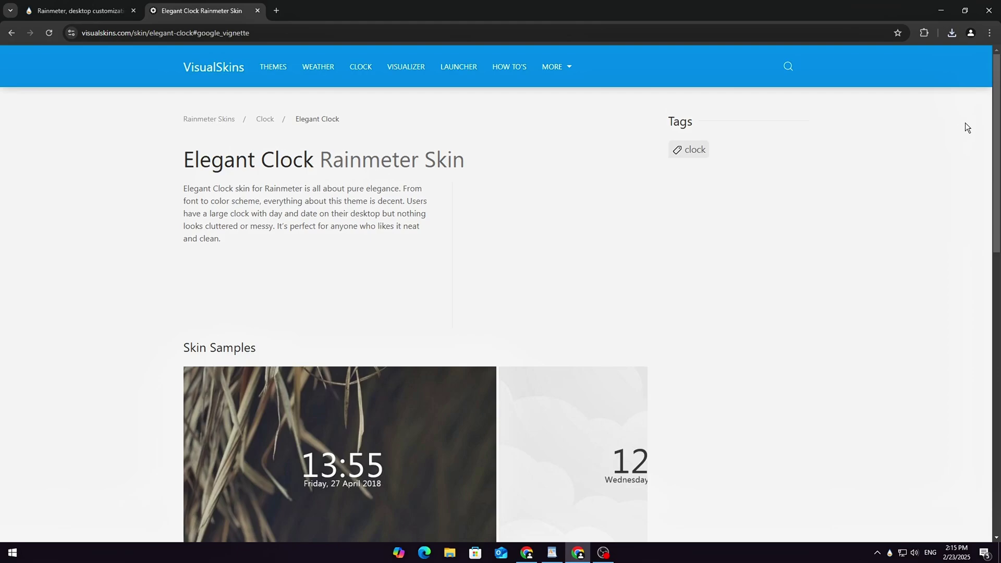
# Step: Download elegant-clock.rmskin from VisualSkins and open it from Chrome's download bubble
pyautogui.middleClick(965, 123)
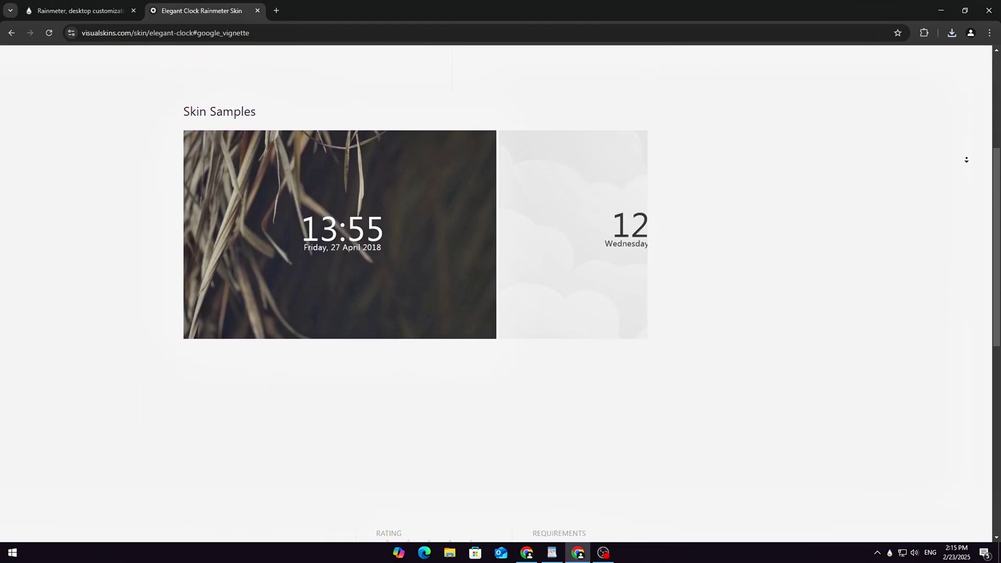
pyautogui.middleClick(969, 166)
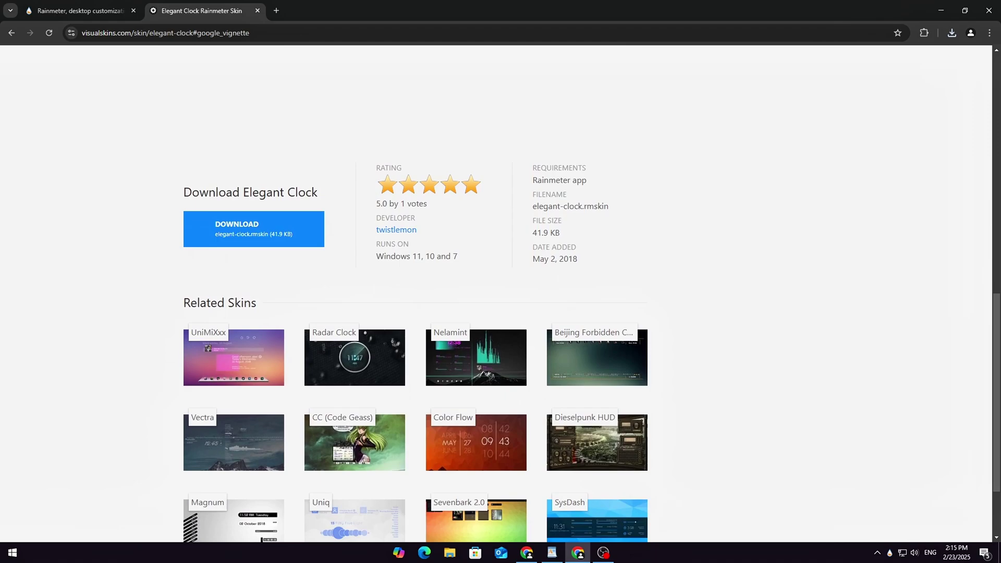
pyautogui.moveTo(997, 304); pyautogui.dragTo(990, 224)
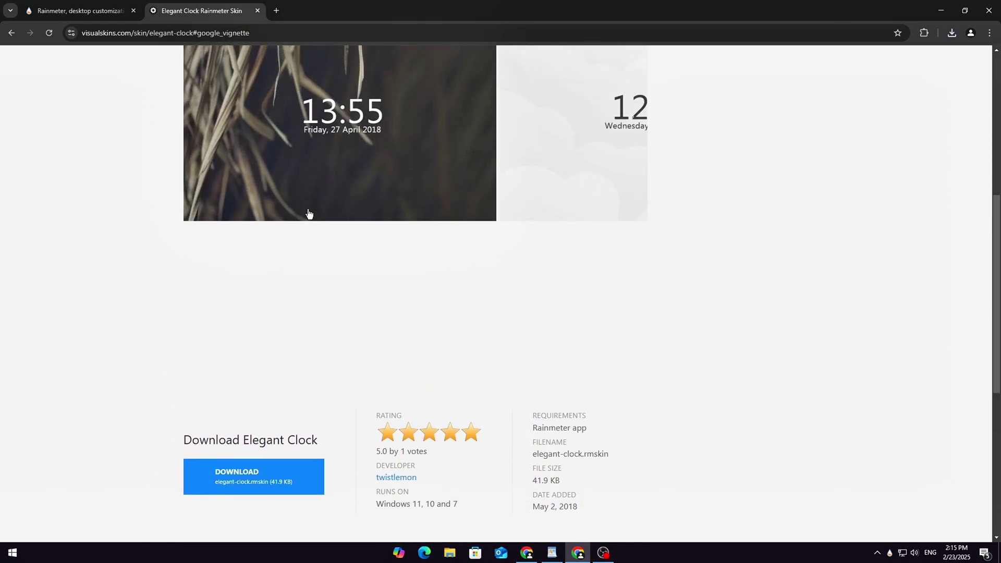
pyautogui.click(262, 484)
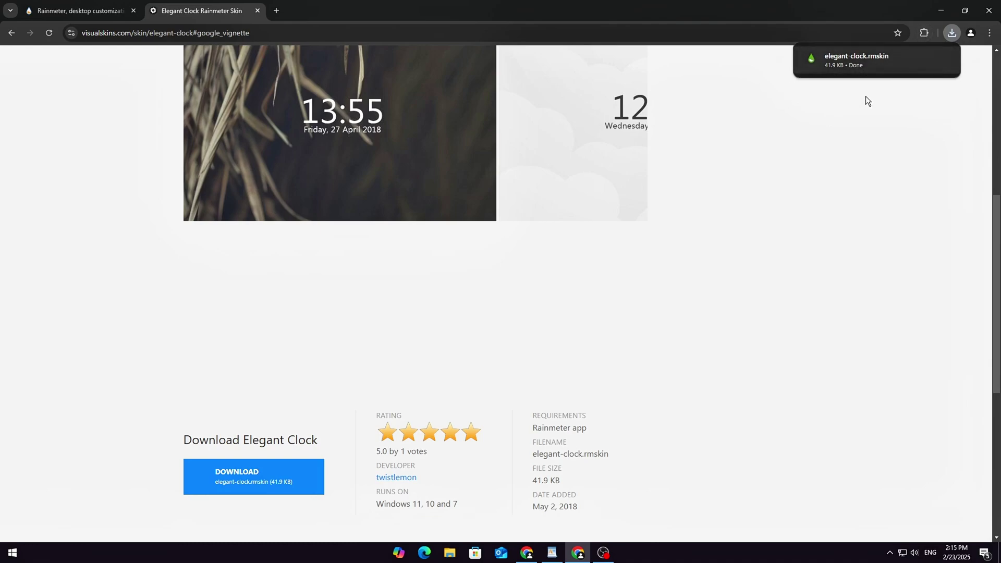
pyautogui.click(898, 60)
# Step: Install the package in the Rainmeter Skin Installer, keeping Elegant Clock checked
pyautogui.click(938, 11)
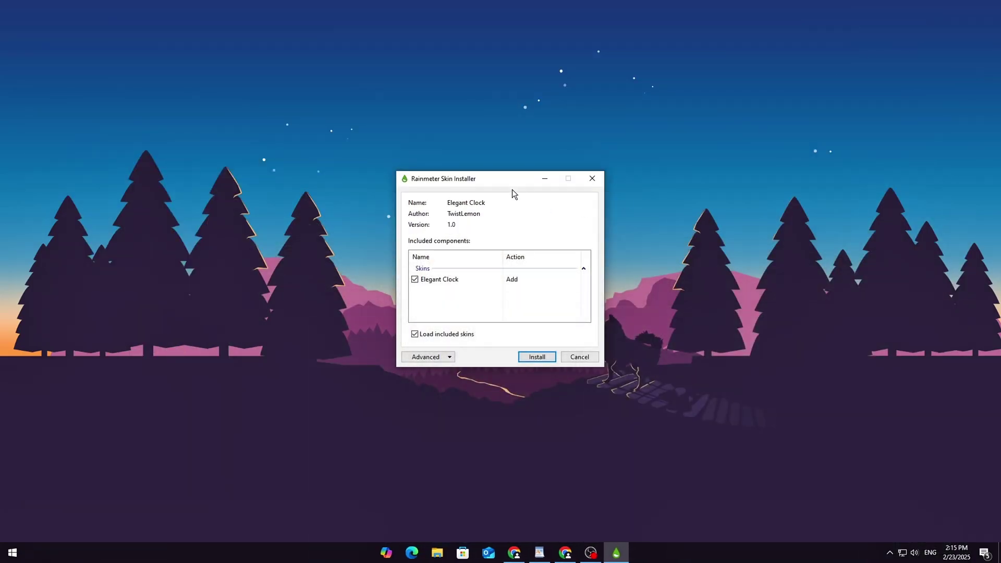
pyautogui.moveTo(518, 213); pyautogui.dragTo(513, 174)
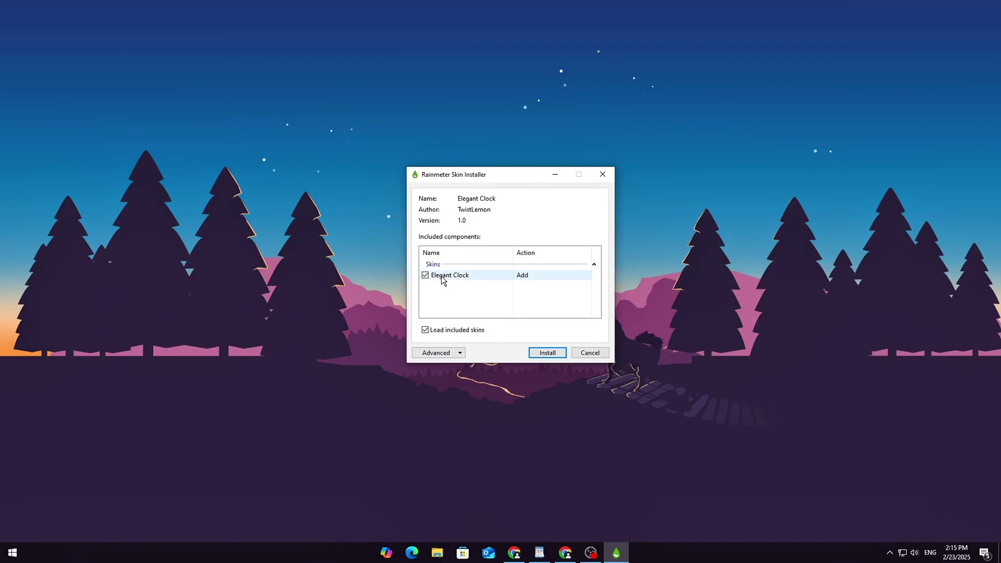
pyautogui.click(560, 353)
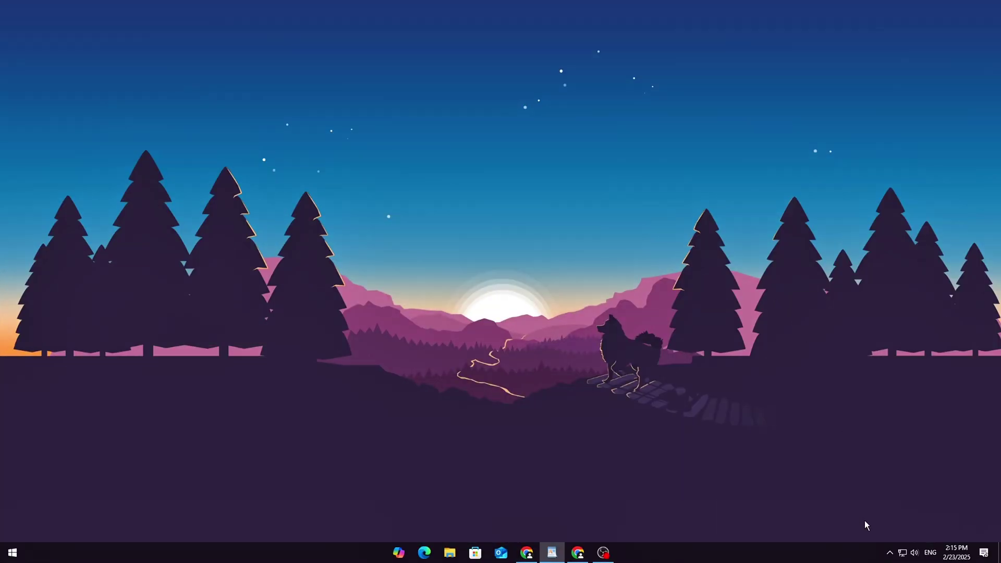
# Step: Open Manage from the Rainmeter tray icon and load Elegant Clock's LightClock.ini skin
pyautogui.click(888, 552)
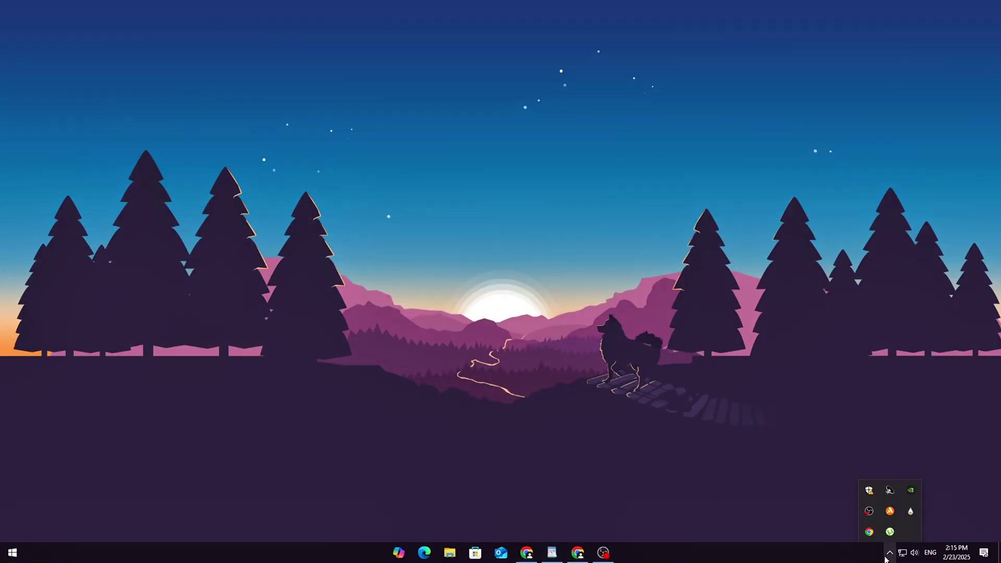
pyautogui.rightClick(911, 512)
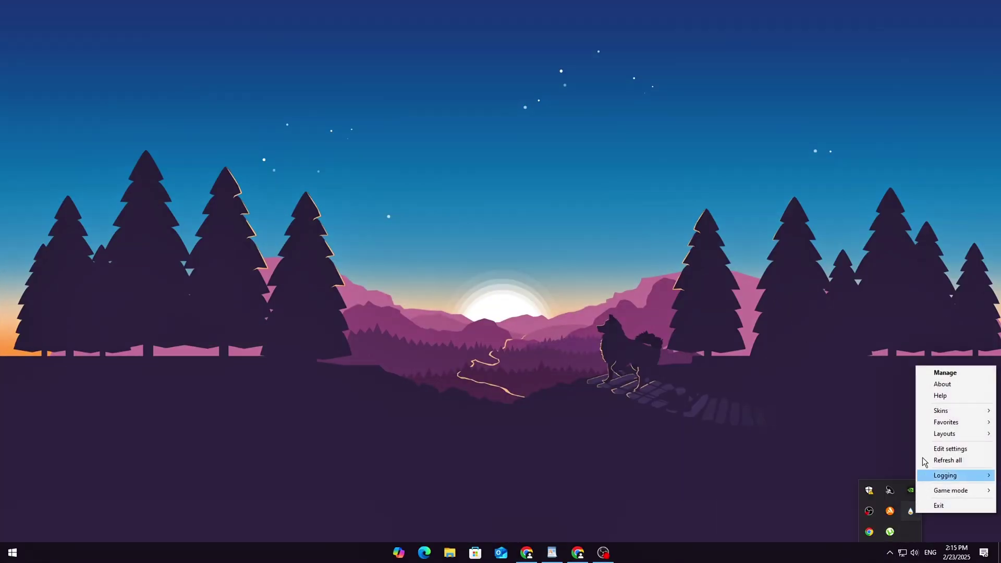
pyautogui.click(943, 373)
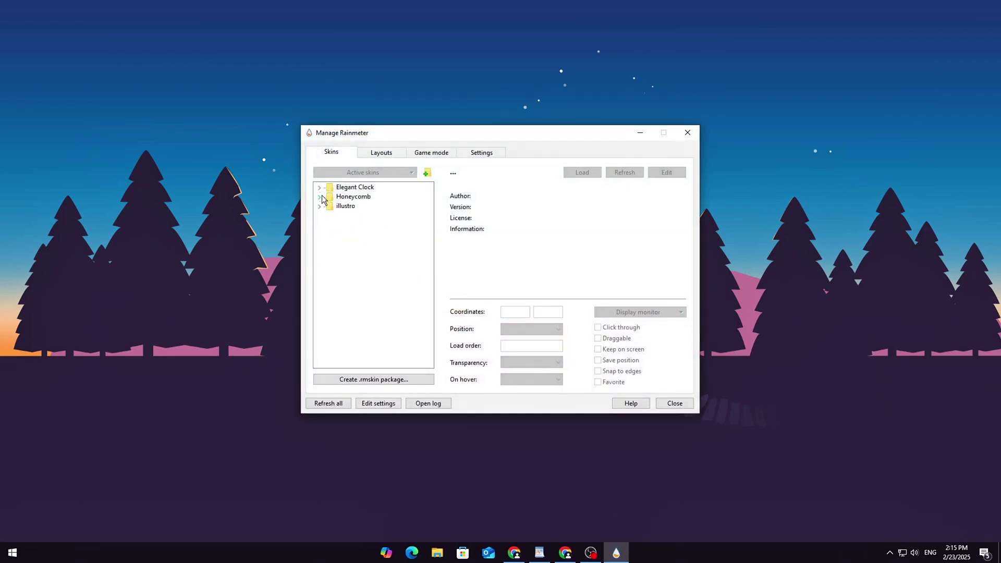
pyautogui.click(320, 188)
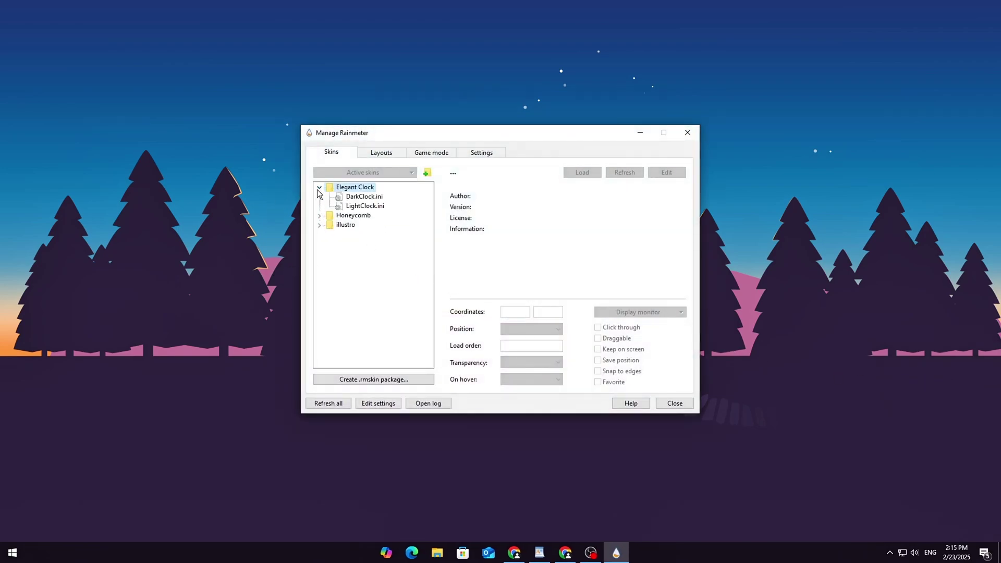
pyautogui.click(355, 197)
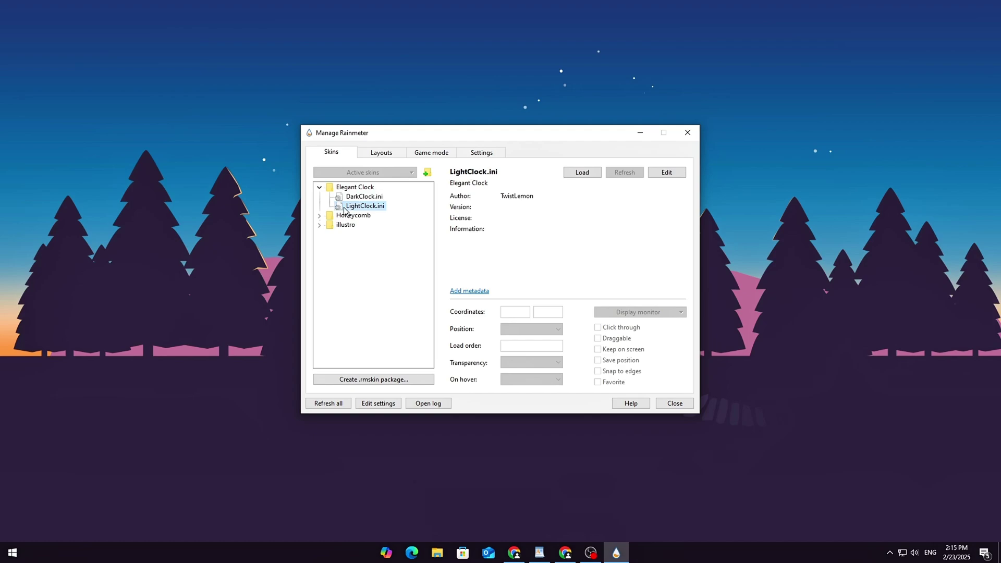
pyautogui.click(570, 176)
pyautogui.click(641, 135)
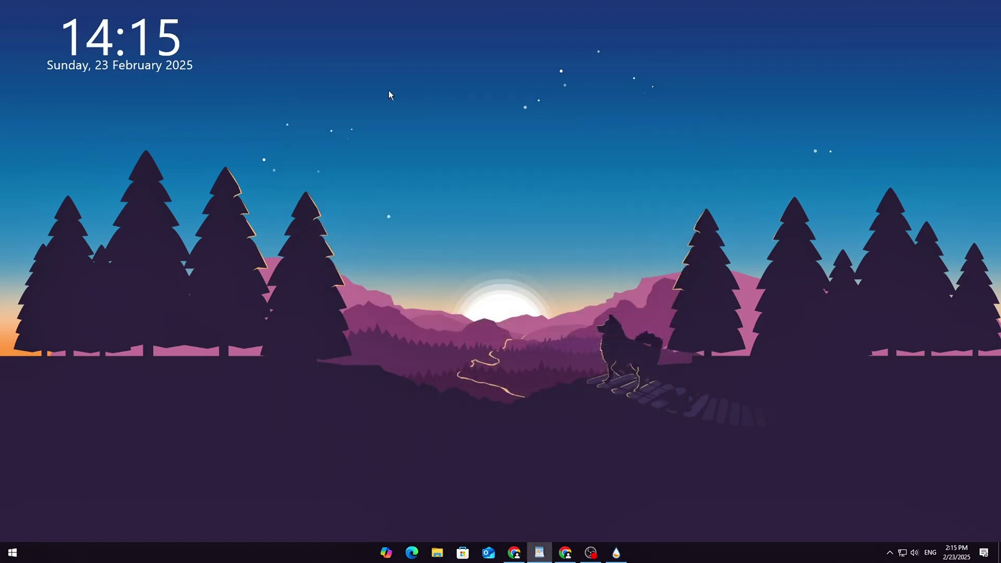
# Step: Drag the LightClock time and date from the top-left corner to the screen centre
pyautogui.moveTo(149, 48)
pyautogui.mouseDown()
pyautogui.moveTo(520, 275)
pyautogui.moveTo(517, 209)
pyautogui.mouseUp()
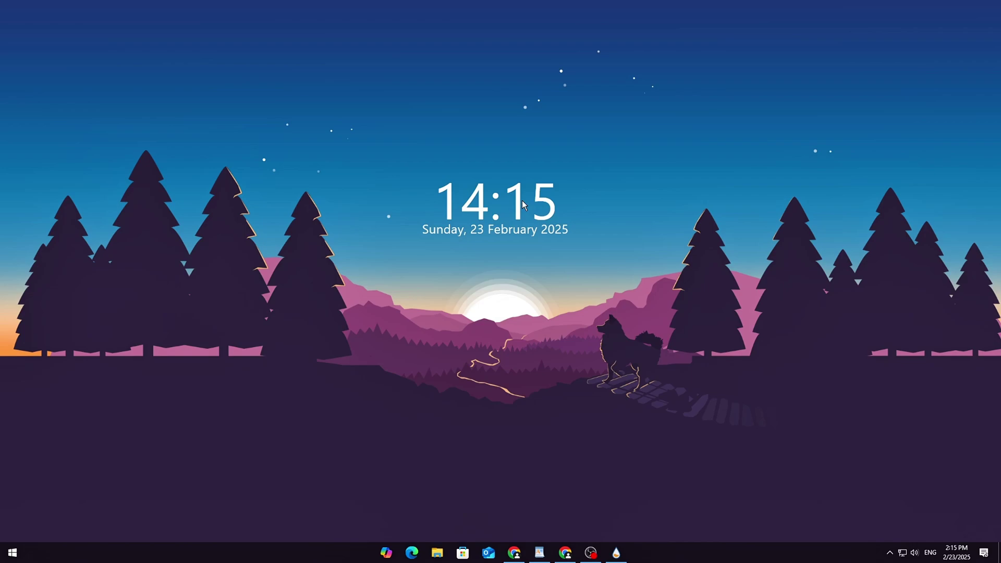
pyautogui.moveTo(526, 201); pyautogui.dragTo(522, 201)
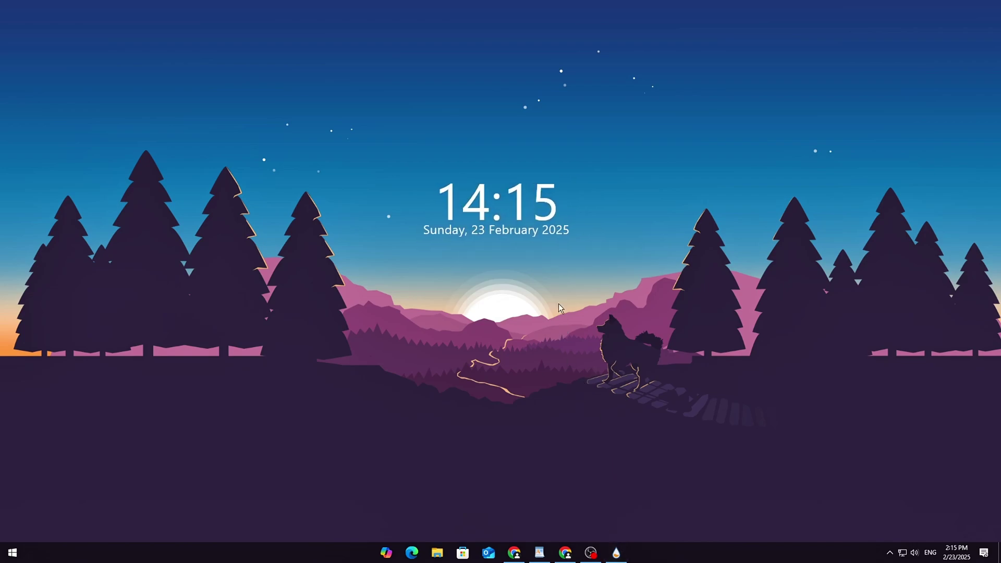
pyautogui.rightClick(525, 218)
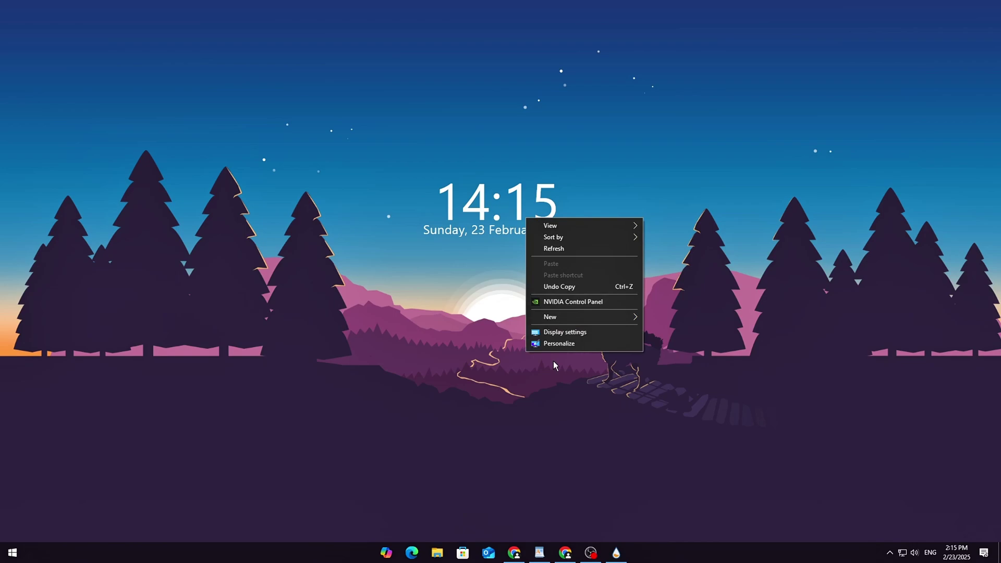
pyautogui.click(544, 200)
pyautogui.rightClick(535, 196)
pyautogui.click(501, 215)
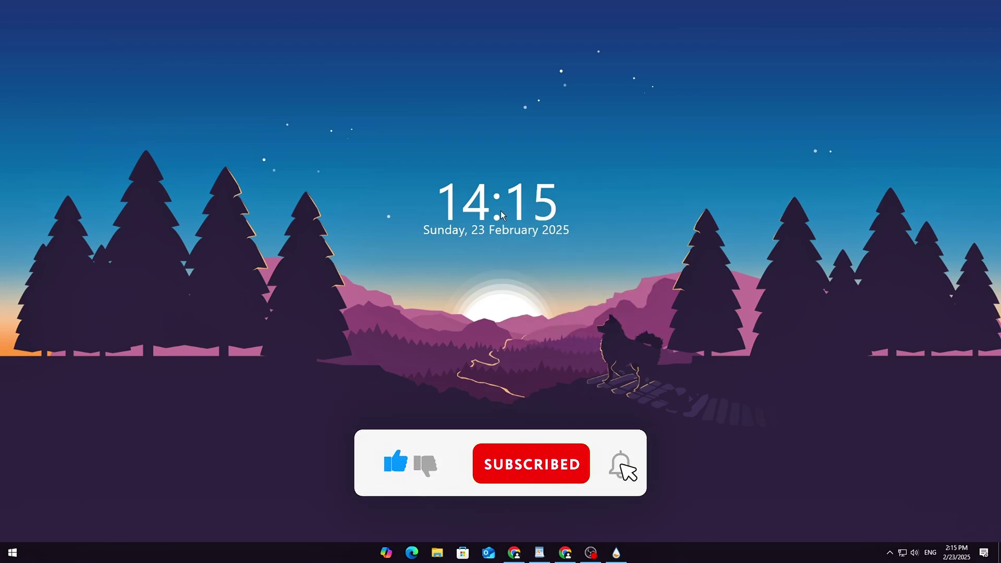
pyautogui.rightClick(484, 232)
pyautogui.click(662, 477)
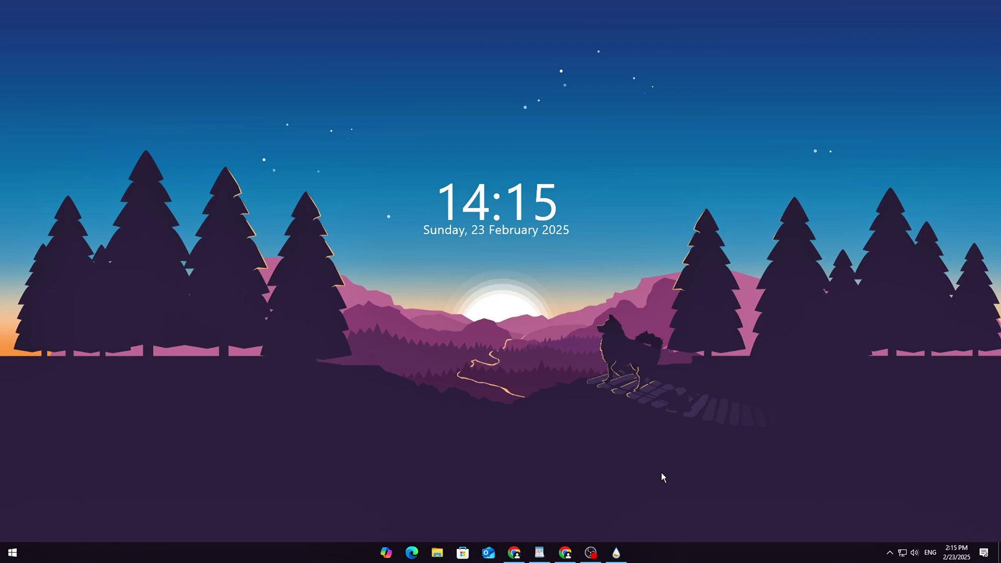